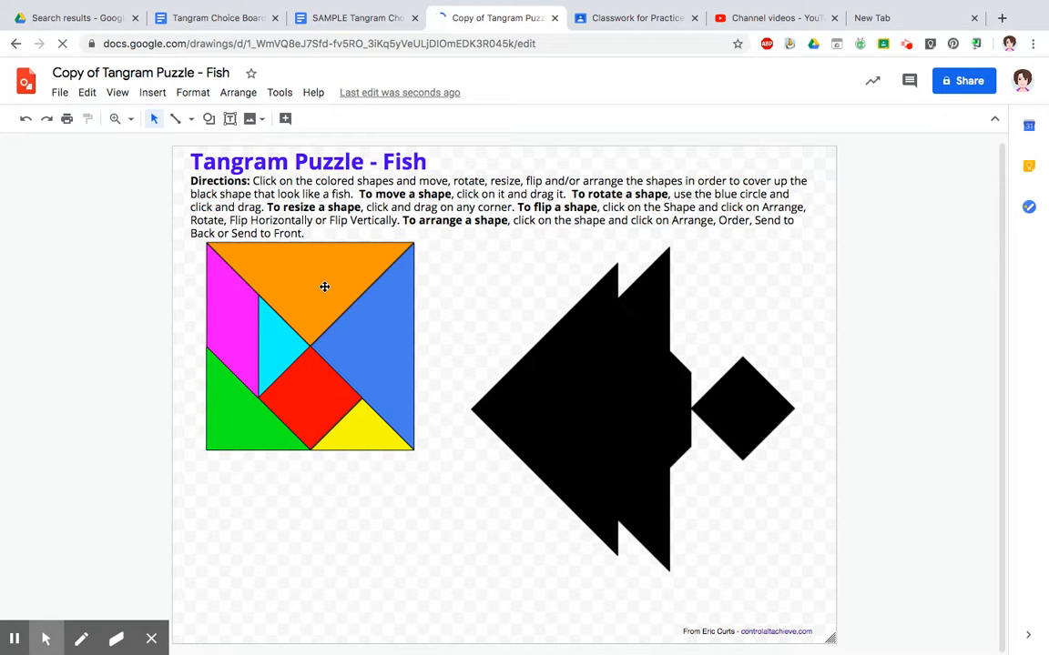
- Move the large blue triangle onto the left part of the black fish silhouette
left_click_drag(368, 335, 532, 401)
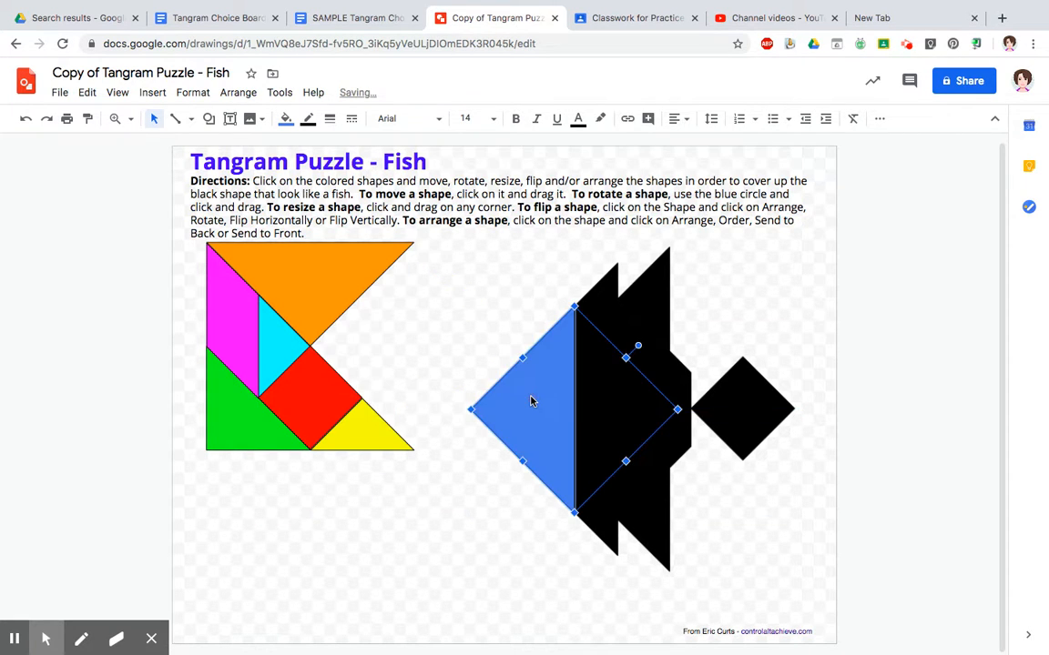
left_click(467, 515)
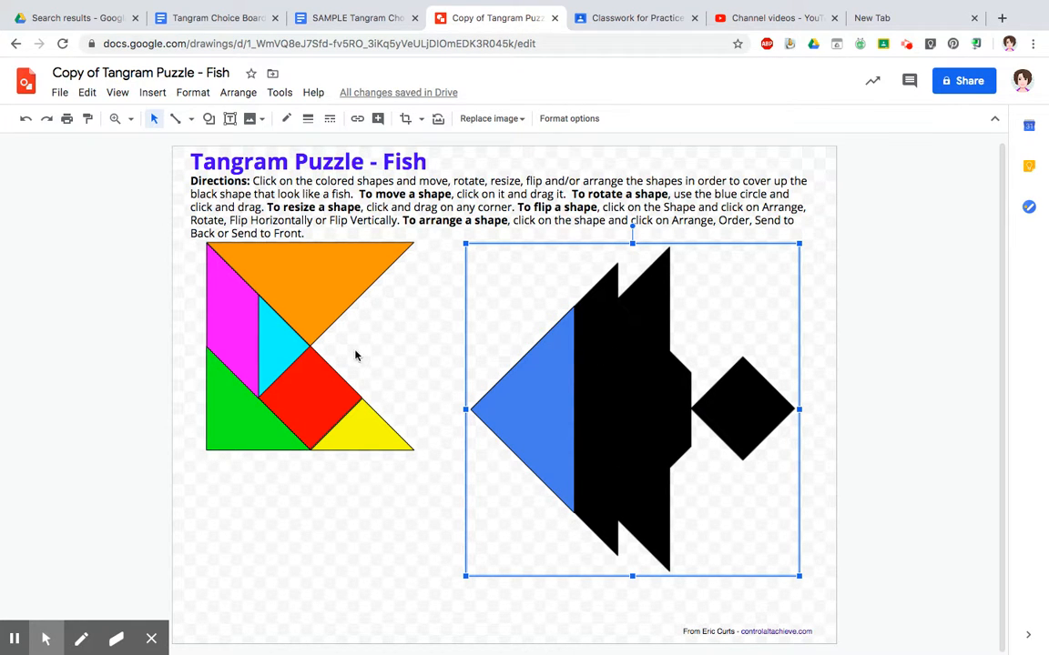
- Move and rotate the orange triangle so it fits vertically onto the fish body next to the blue triangle
left_click_drag(332, 286, 582, 397)
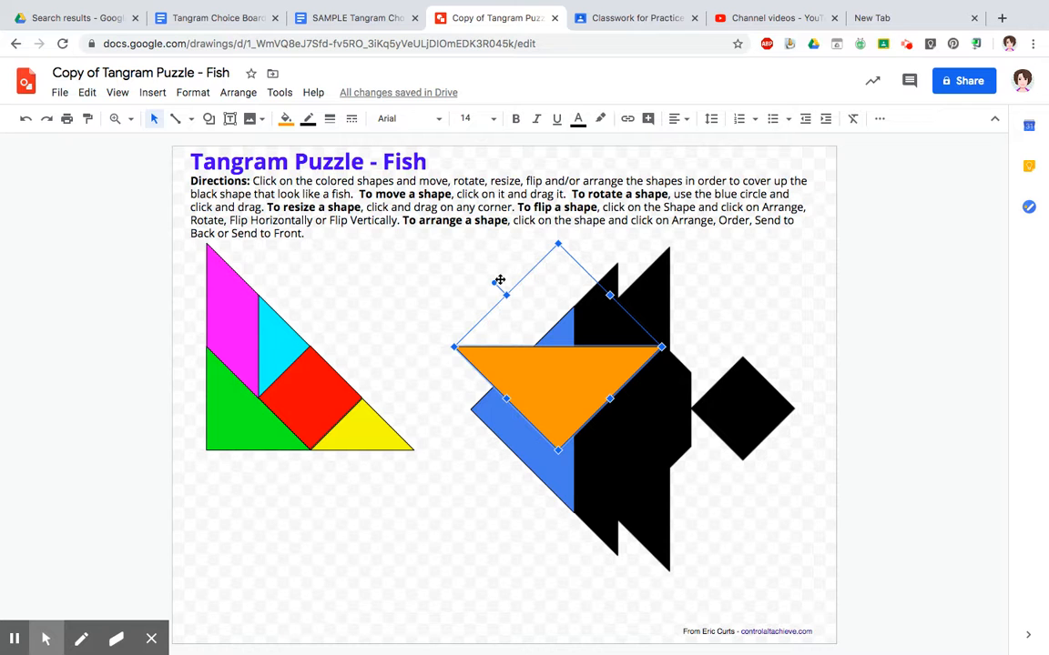
left_click_drag(494, 283, 608, 297)
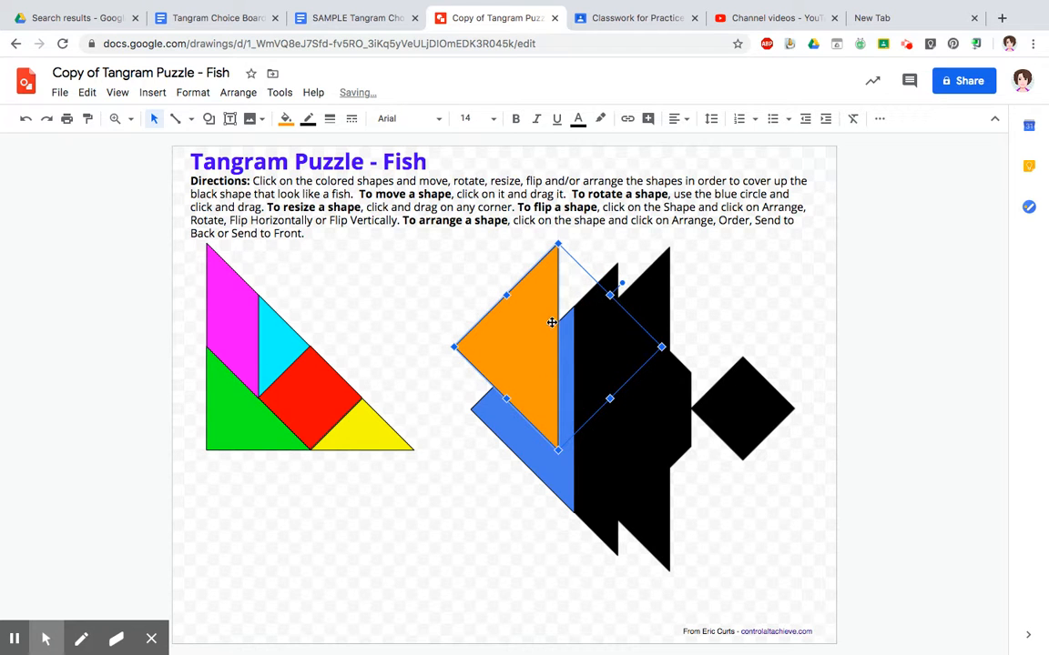
left_click_drag(533, 328, 589, 354)
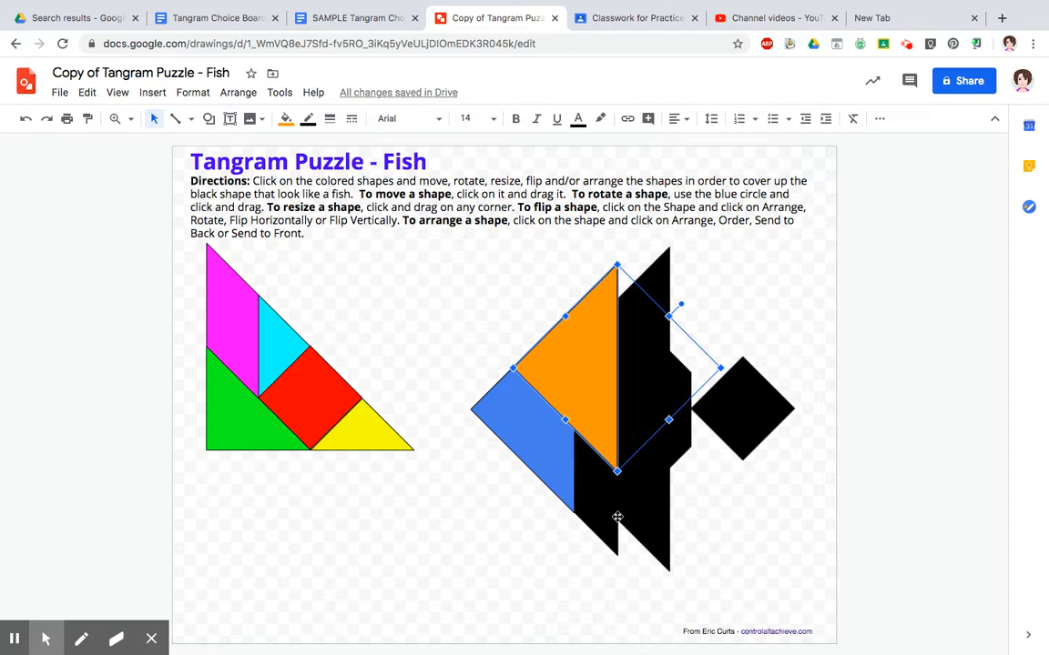
left_click_drag(617, 472, 618, 559)
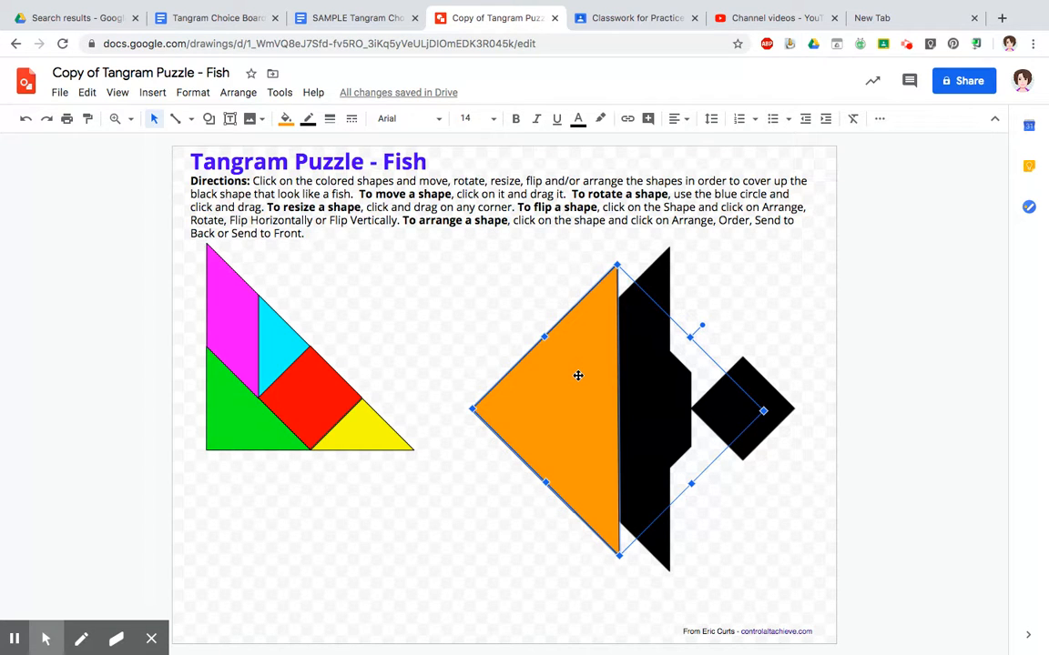
- Send the orange triangle backward so the blue triangle overlaps it
left_click(253, 95)
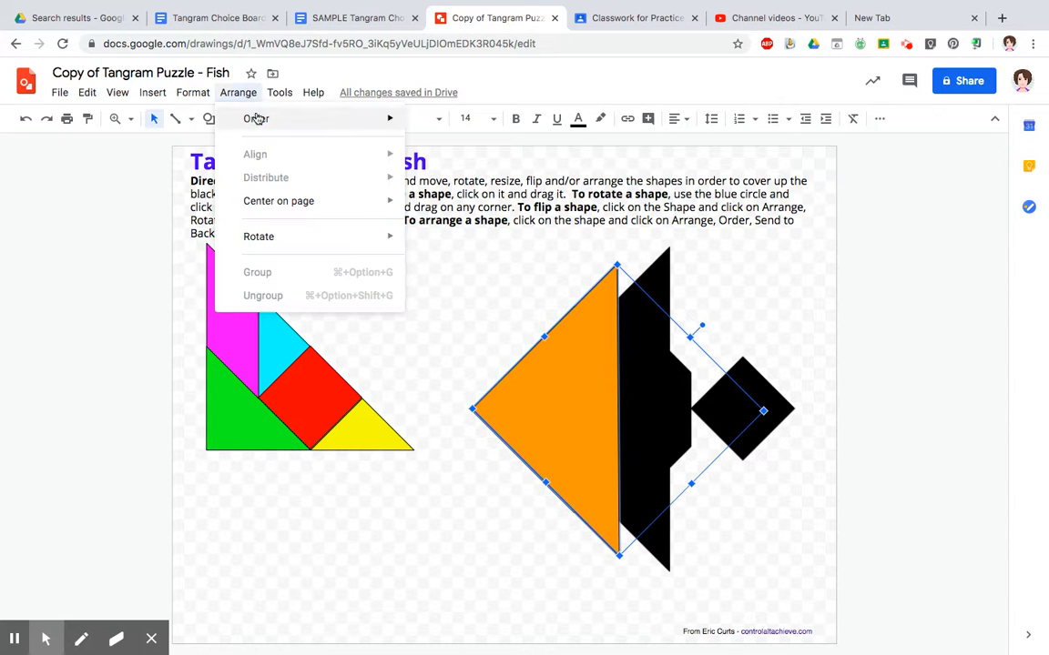
mouse_move(258, 119)
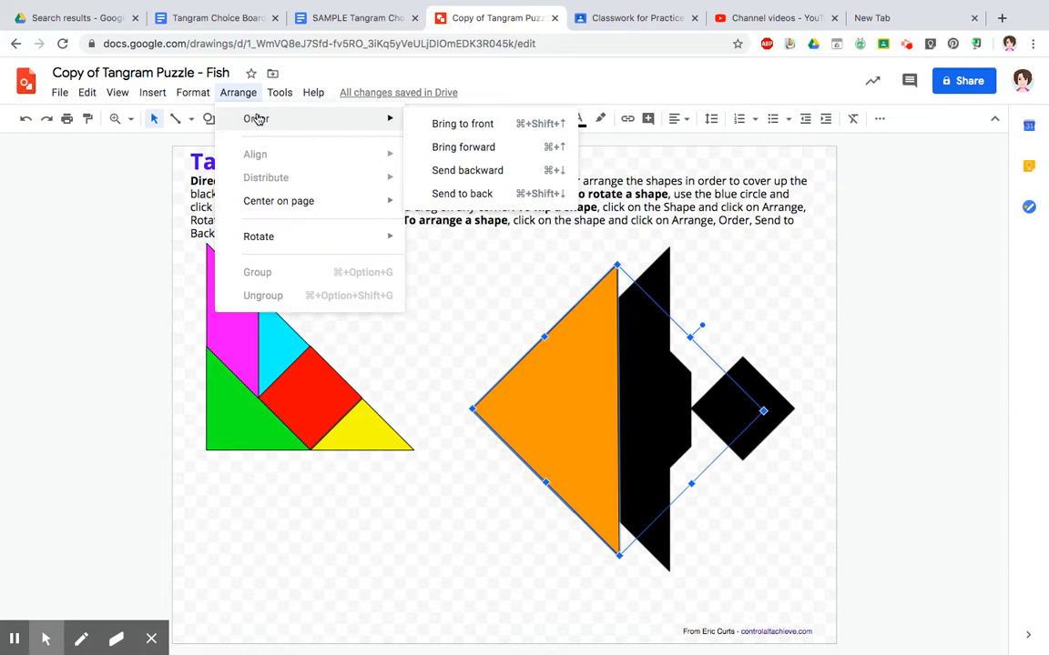
left_click(444, 172)
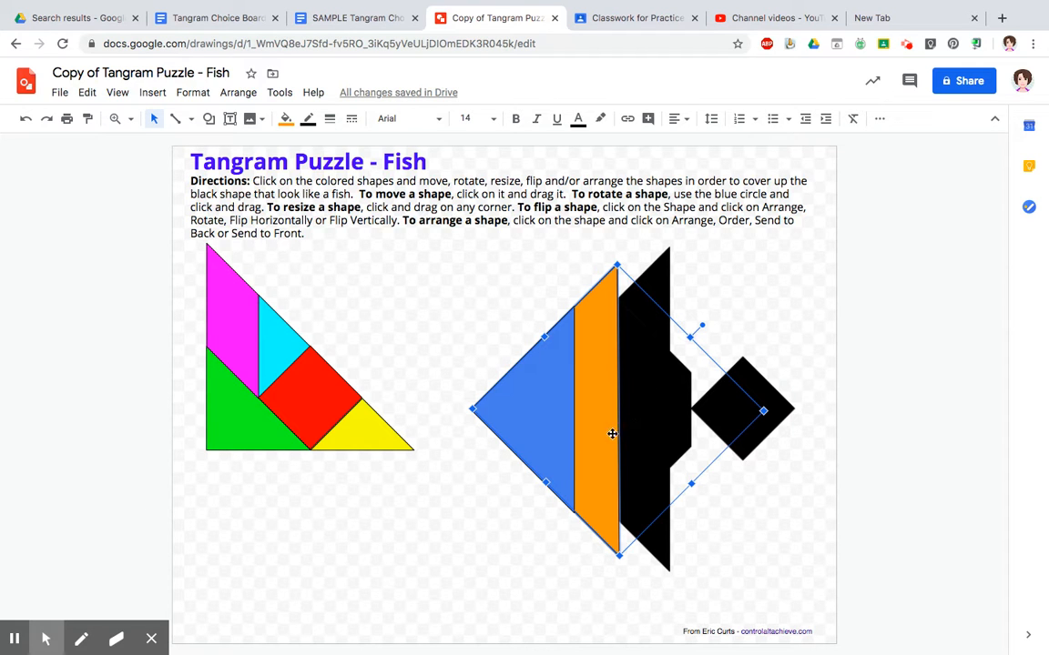
left_click(469, 513)
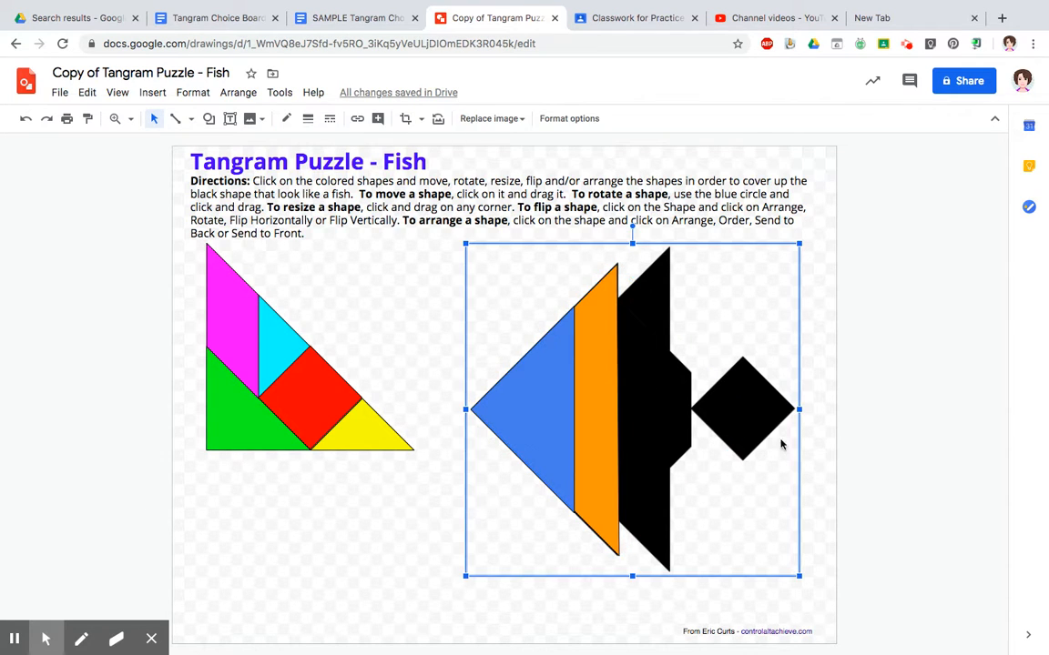
- Move the red square onto the tail diamond and the magenta parallelogram onto the fish's lower body
left_click_drag(297, 407, 738, 418)
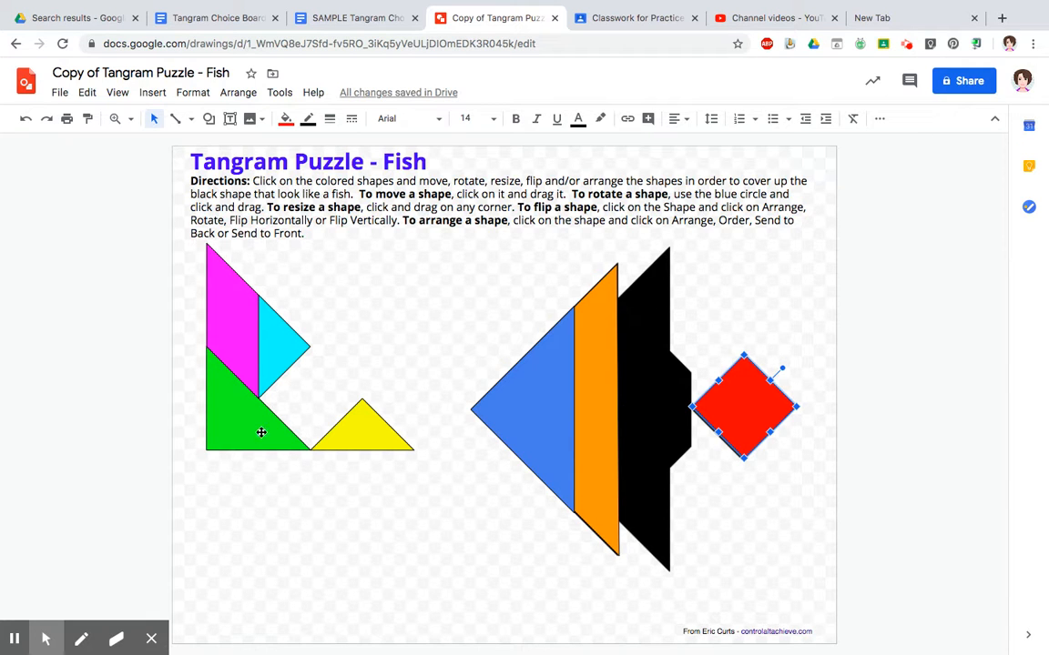
left_click_drag(235, 335, 645, 514)
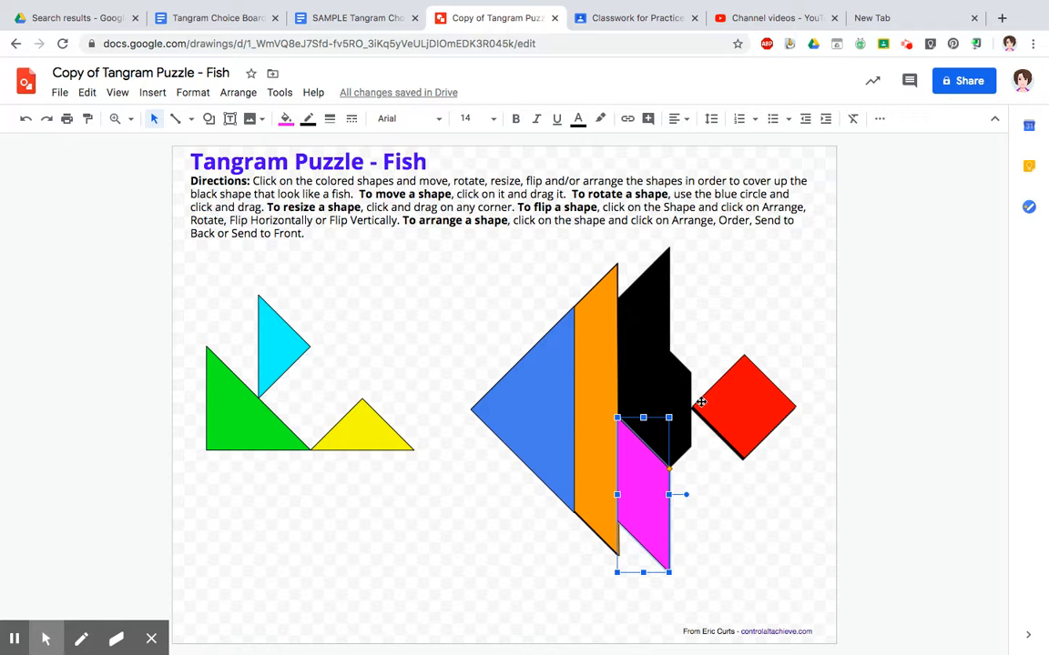
- Duplicate the magenta parallelogram and move the copy up onto the fish's upper body
key("ctrl+d")
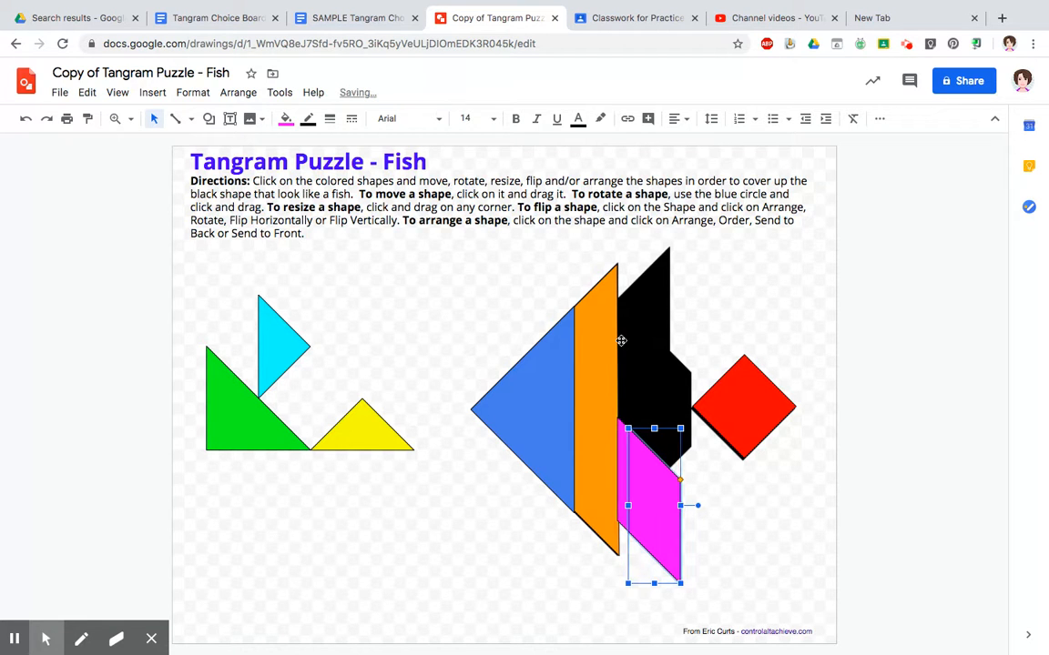
left_click_drag(659, 494, 655, 328)
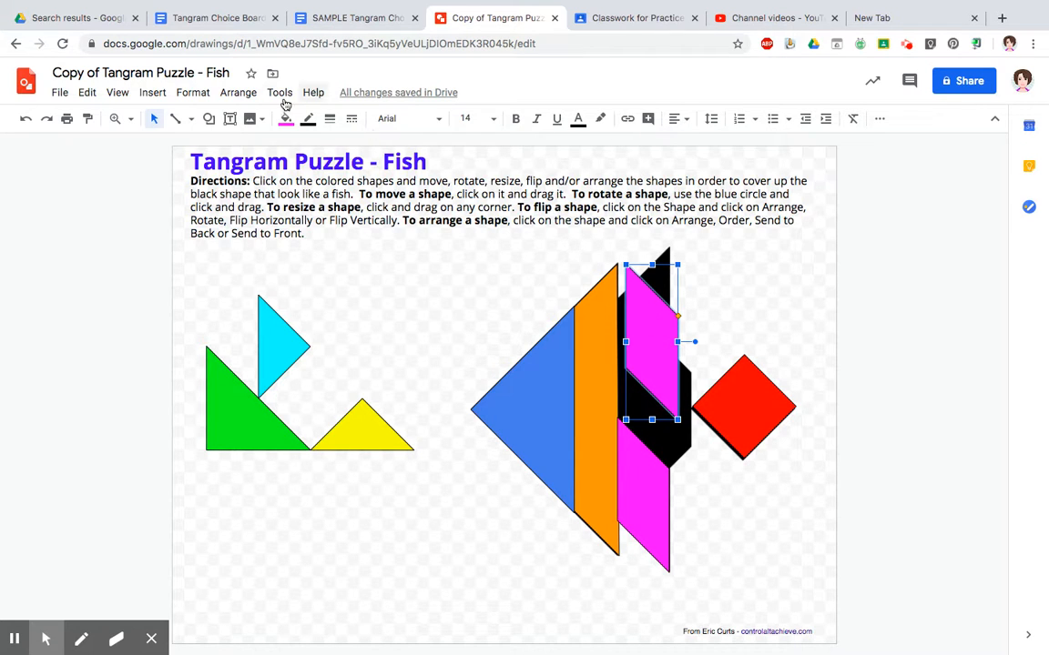
- Flip the magenta copy vertically and align it with the upper fin of the silhouette
left_click(244, 94)
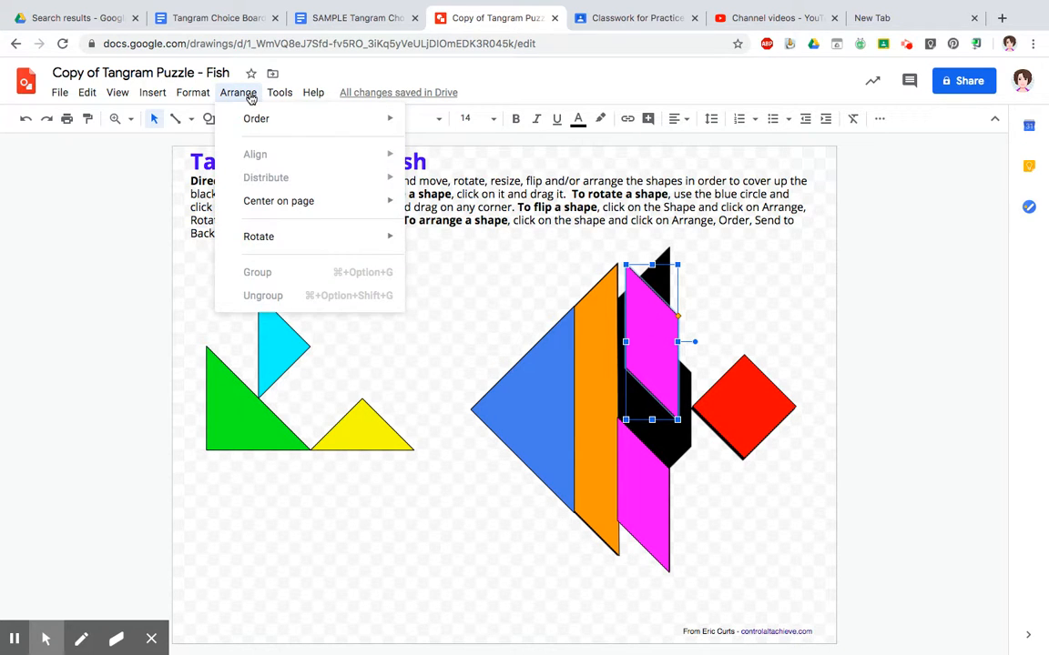
mouse_move(269, 243)
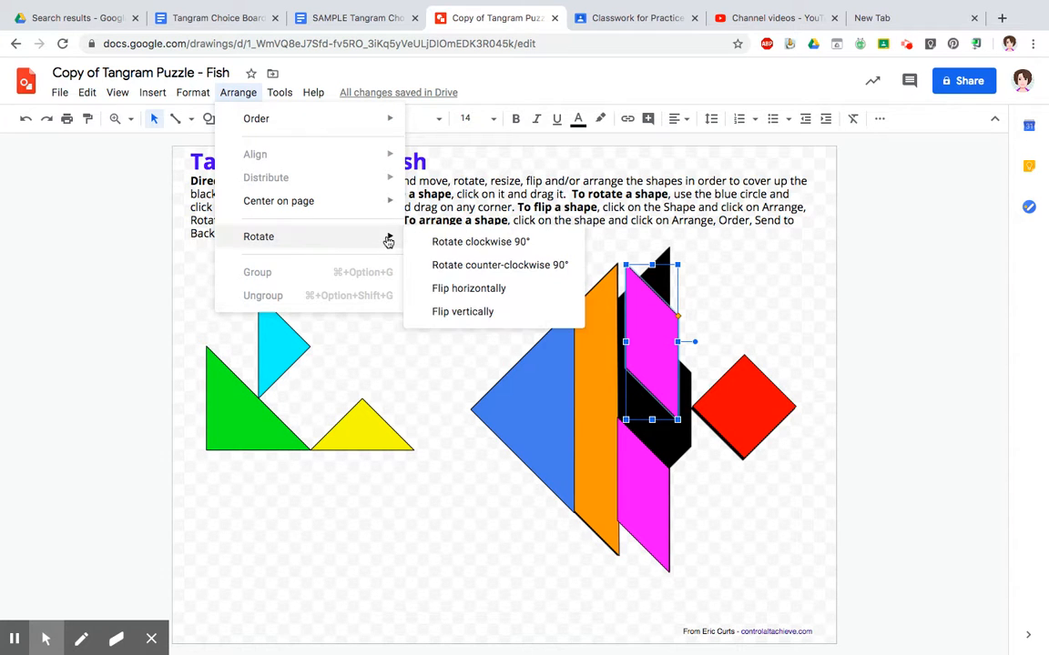
left_click(473, 312)
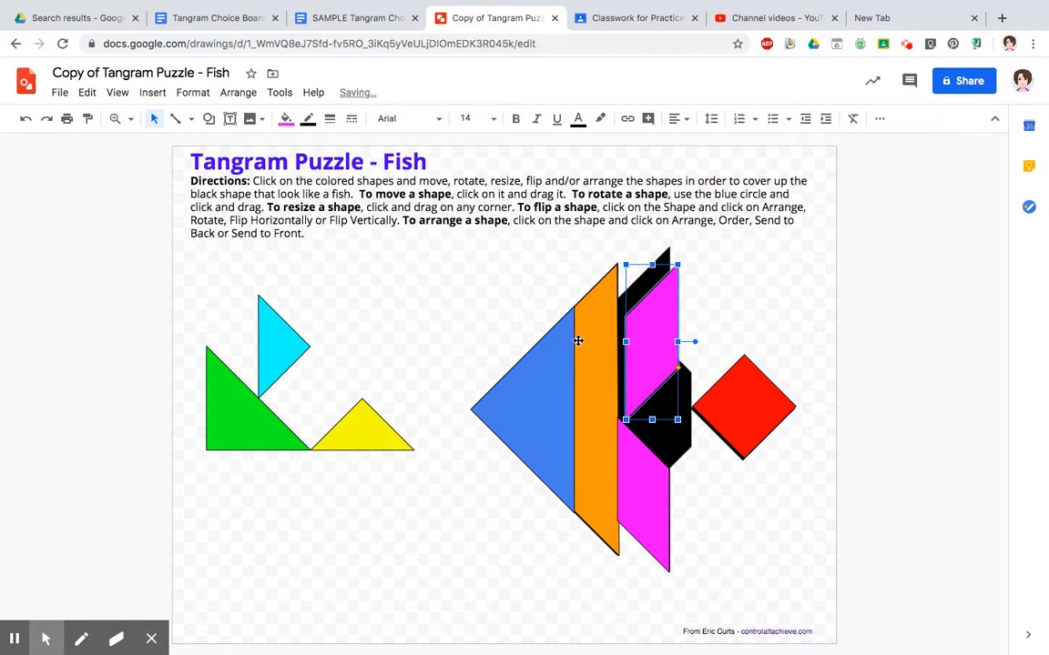
left_click_drag(654, 333, 647, 299)
left_click(670, 430)
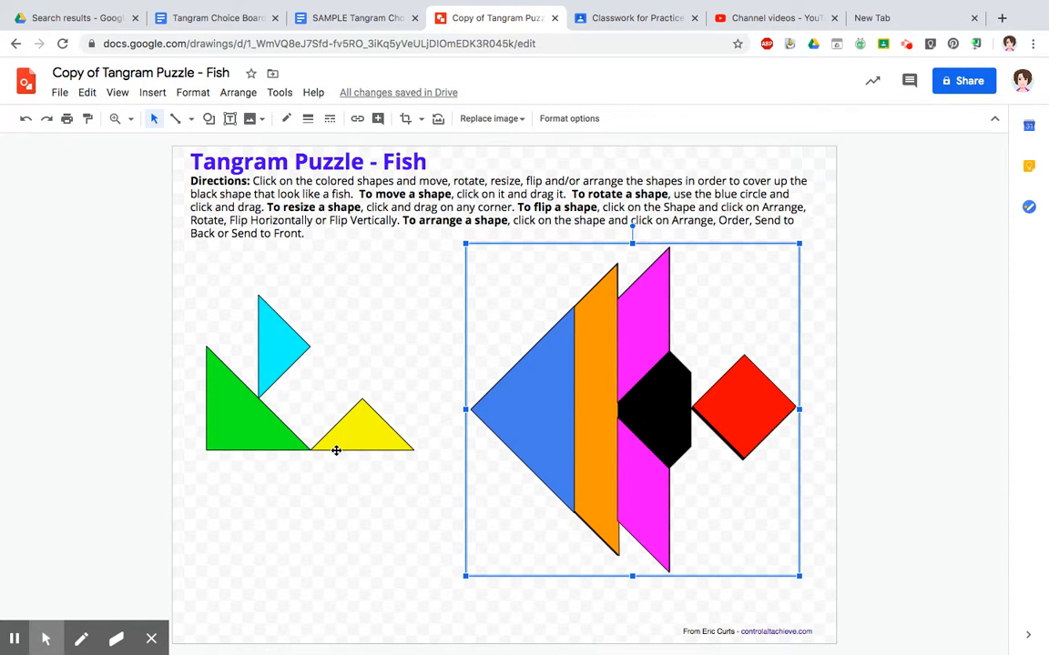
- Move the green triangle into the fish's middle, rotate it and adjust its corner to fit
left_click_drag(256, 428, 669, 420)
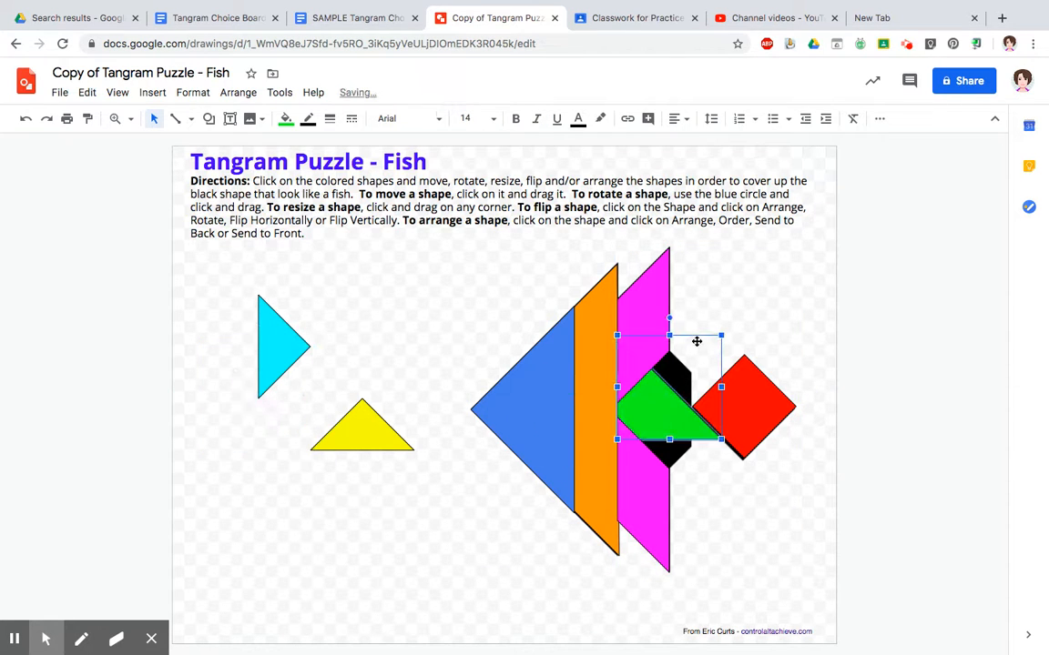
left_click_drag(672, 319, 719, 338)
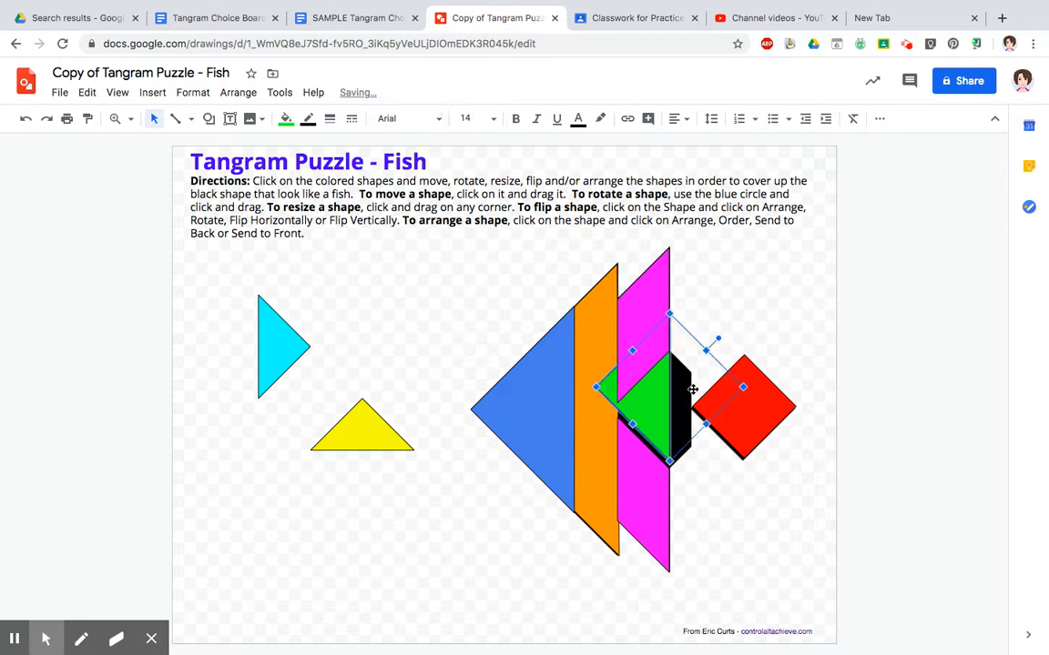
left_click_drag(662, 406, 661, 416)
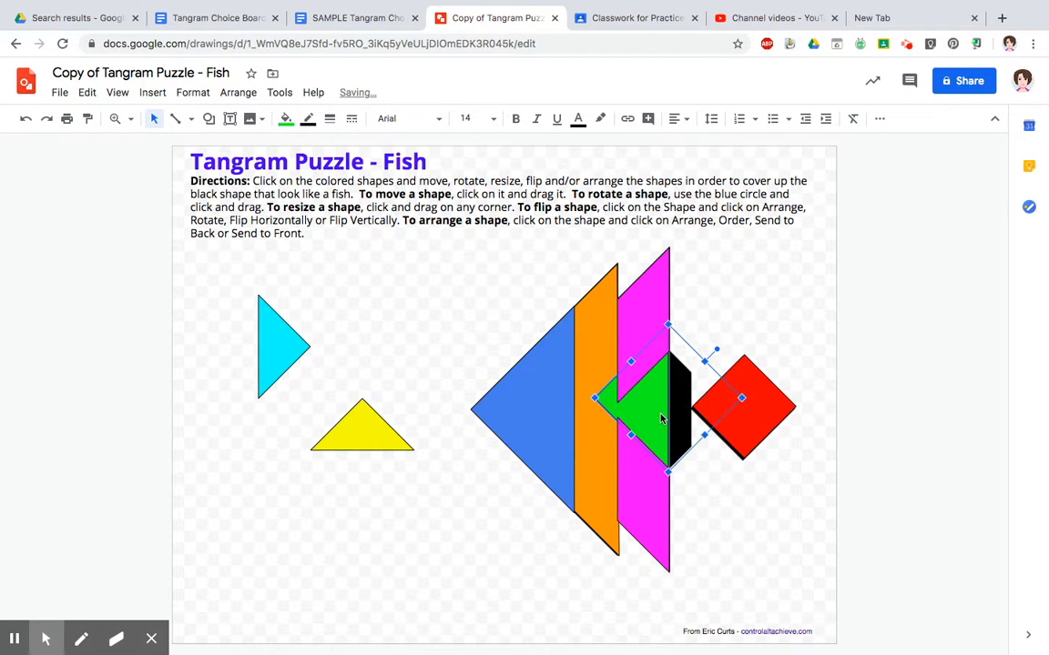
left_click_drag(595, 398, 636, 417)
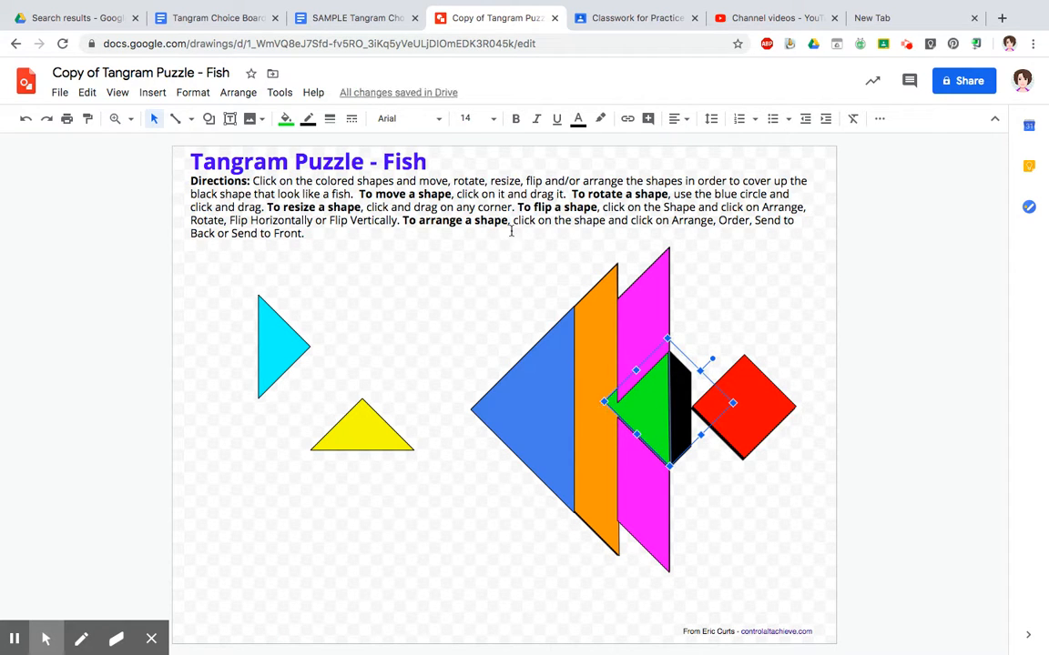
- Send the green triangle backward twice in the stacking order
left_click(237, 92)
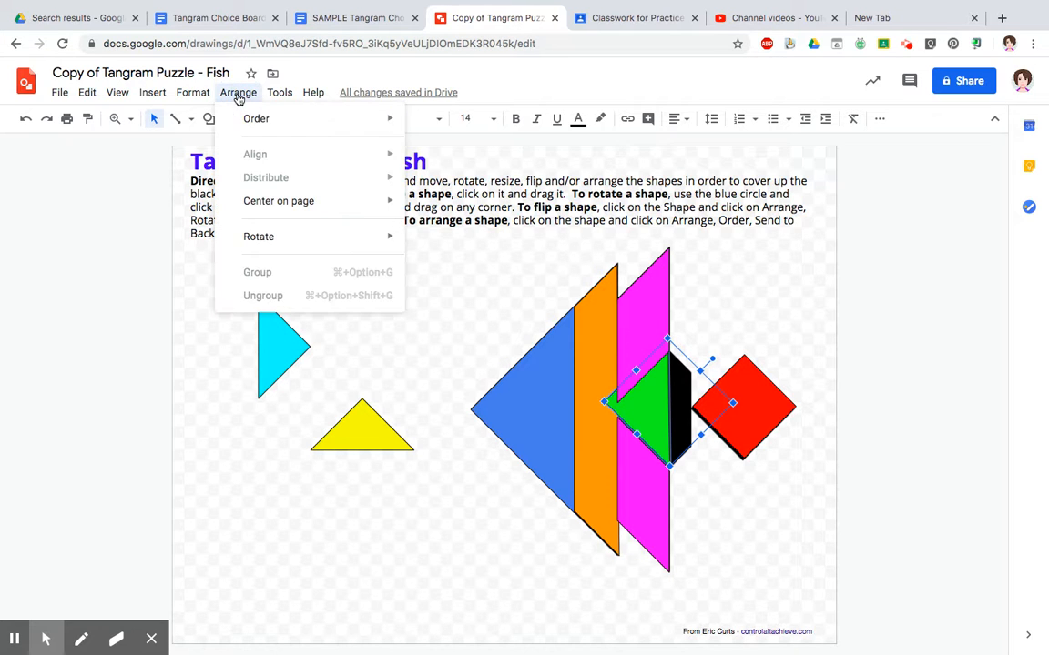
mouse_move(264, 122)
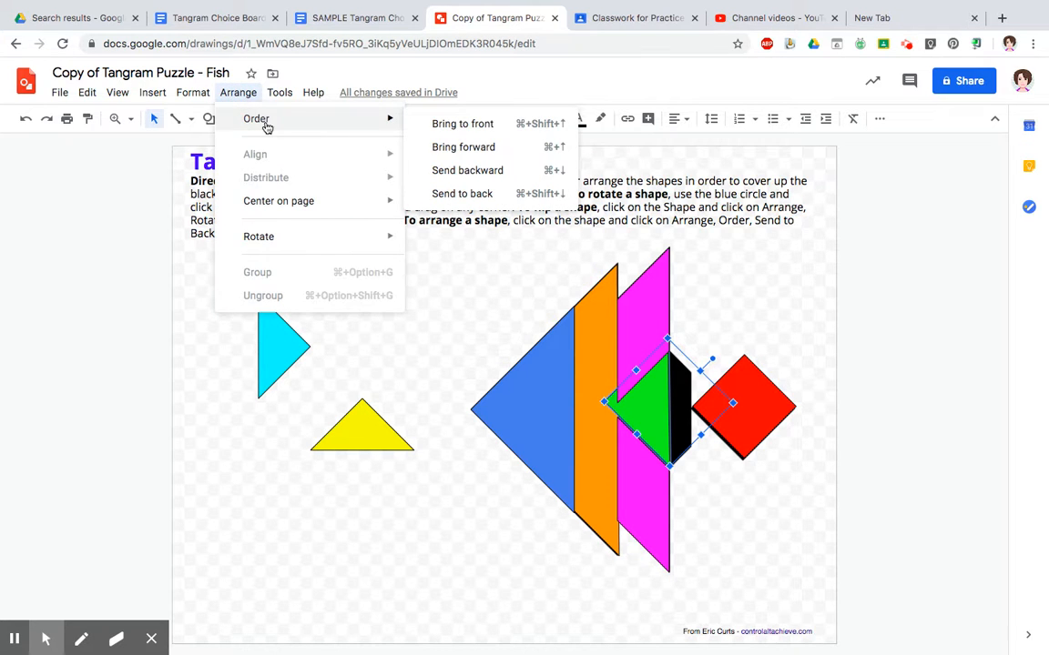
left_click(460, 182)
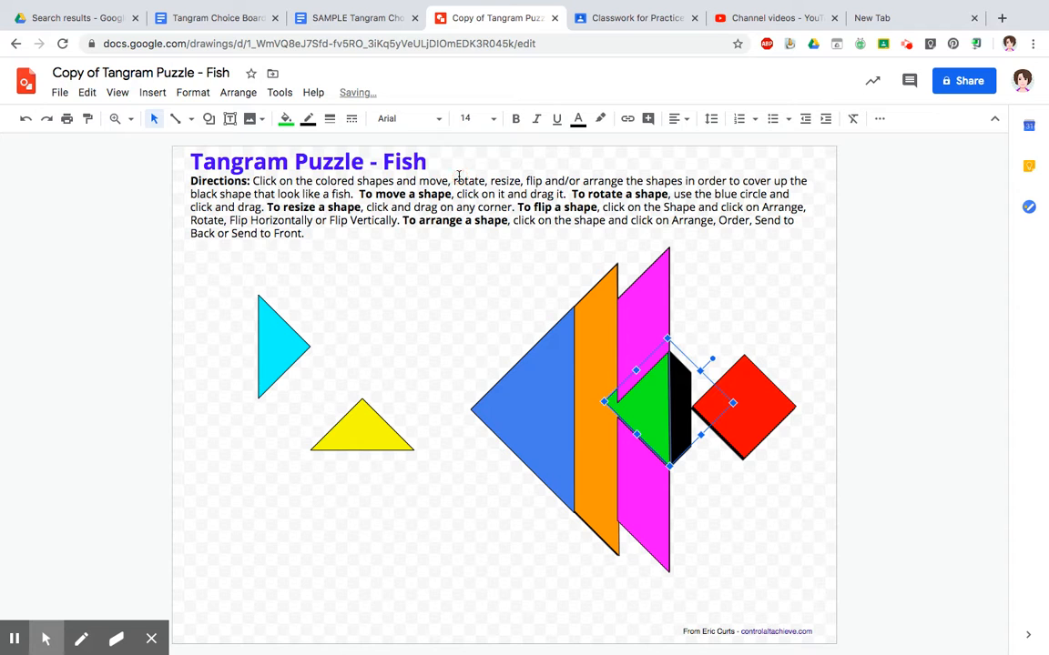
left_click(244, 94)
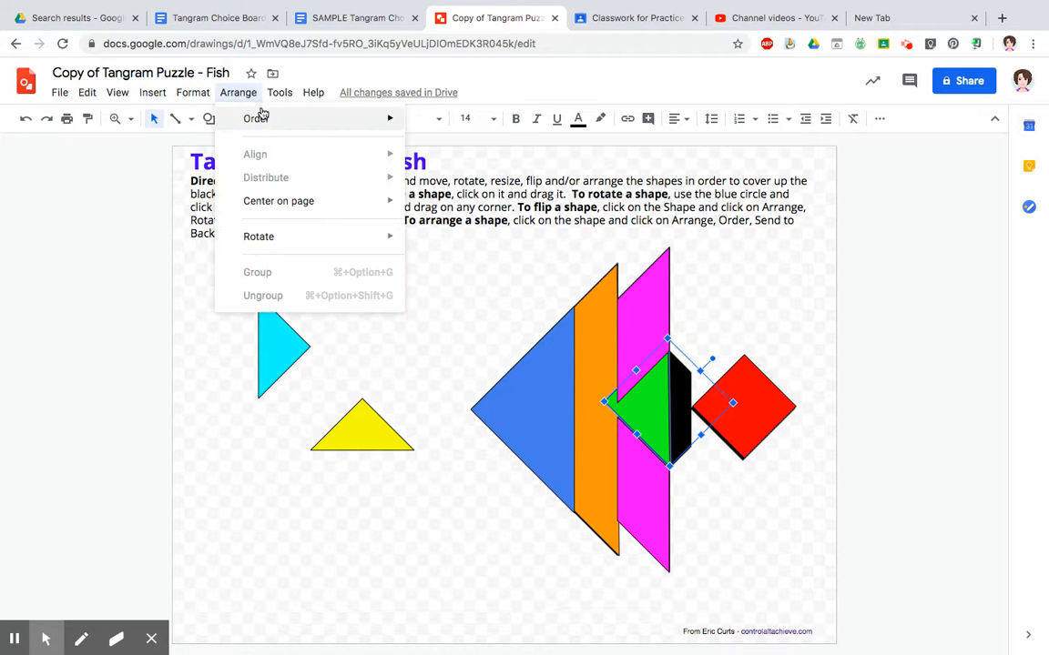
mouse_move(265, 126)
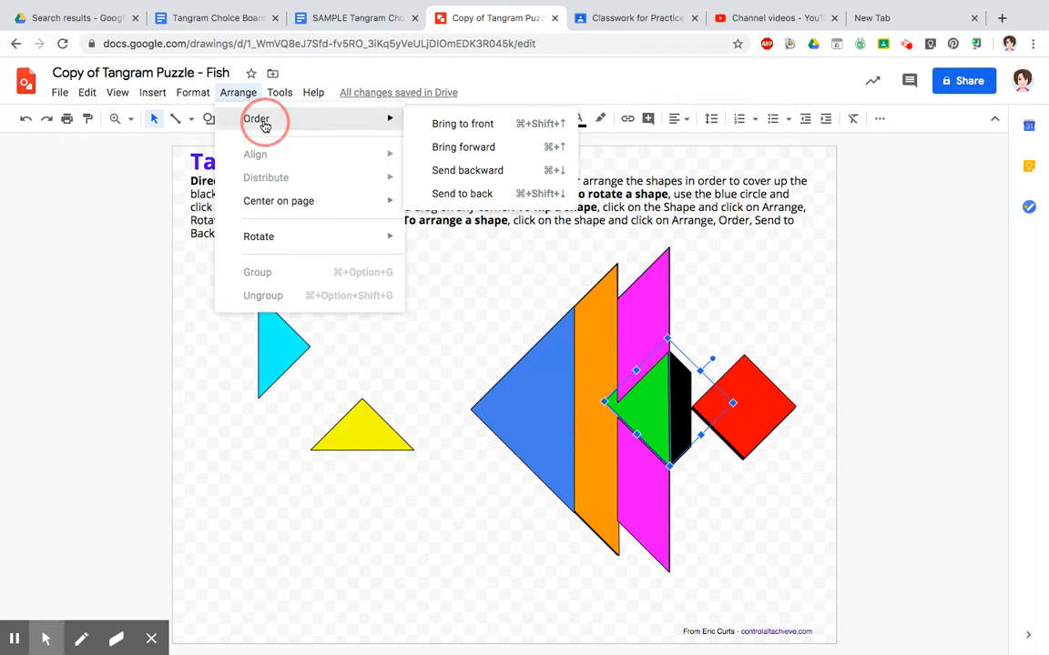
left_click(442, 172)
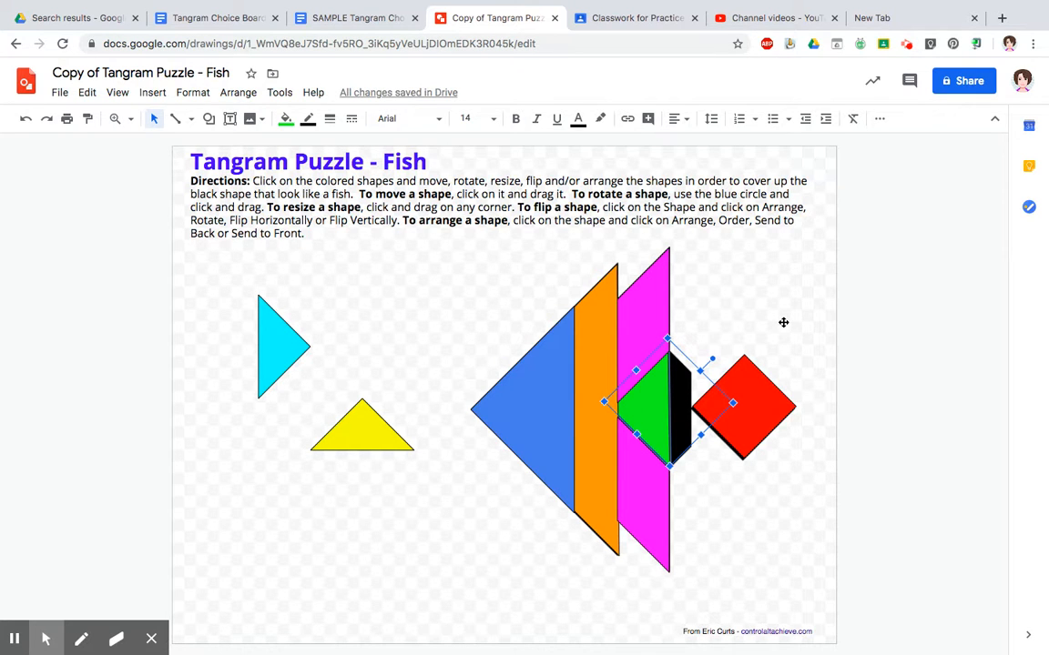
left_click(678, 365)
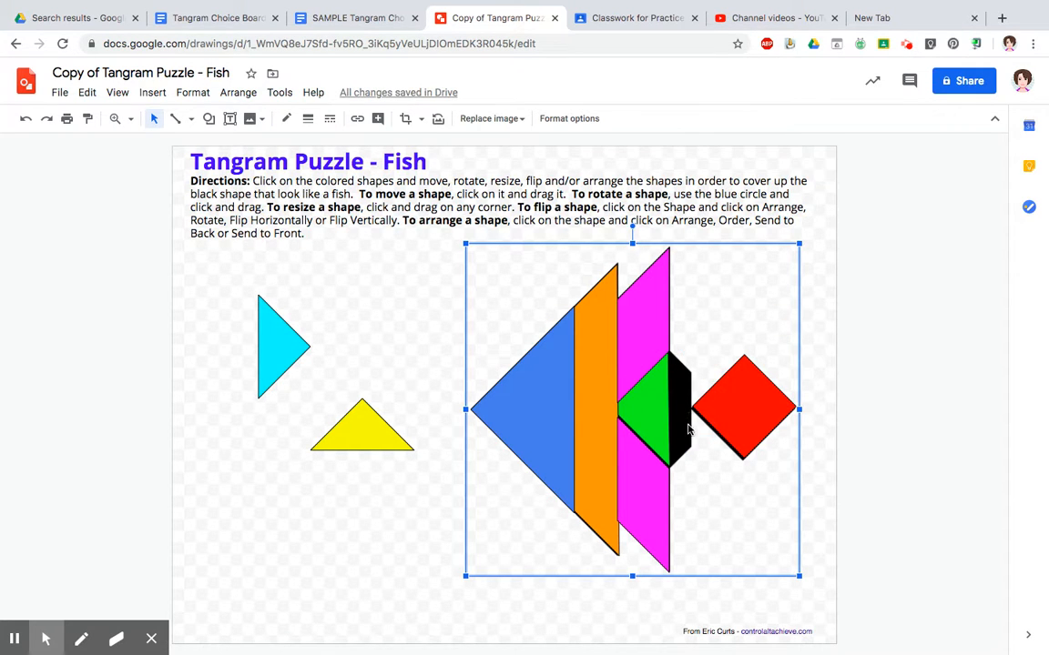
- Move the upper magenta parallelogram beside the green triangle and shrink it to fill the remaining black gap
left_click(643, 310)
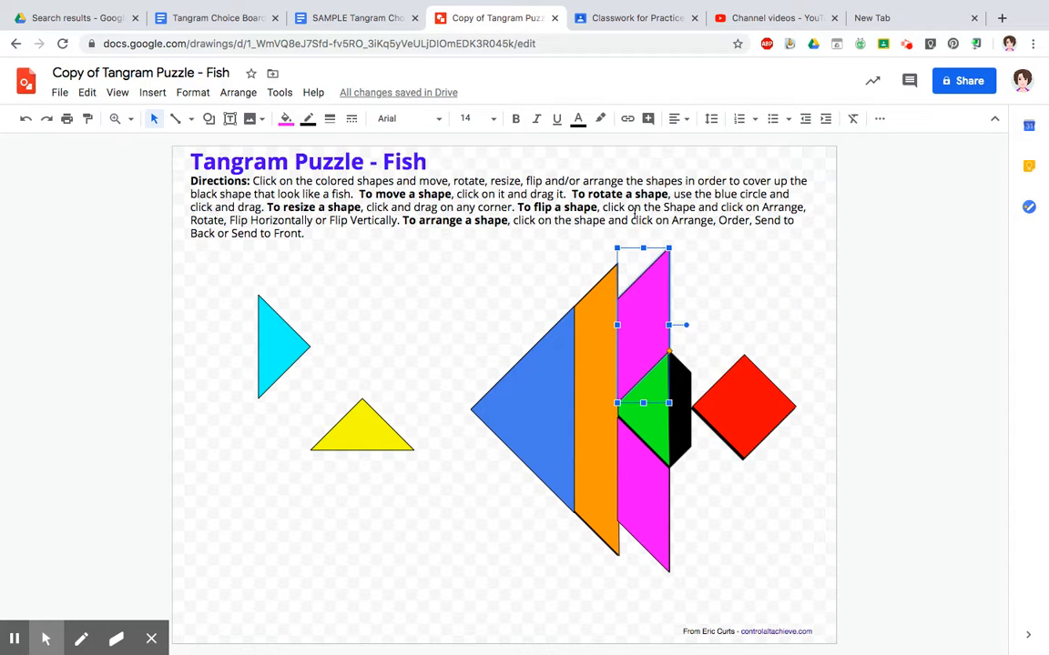
left_click_drag(645, 311, 699, 380)
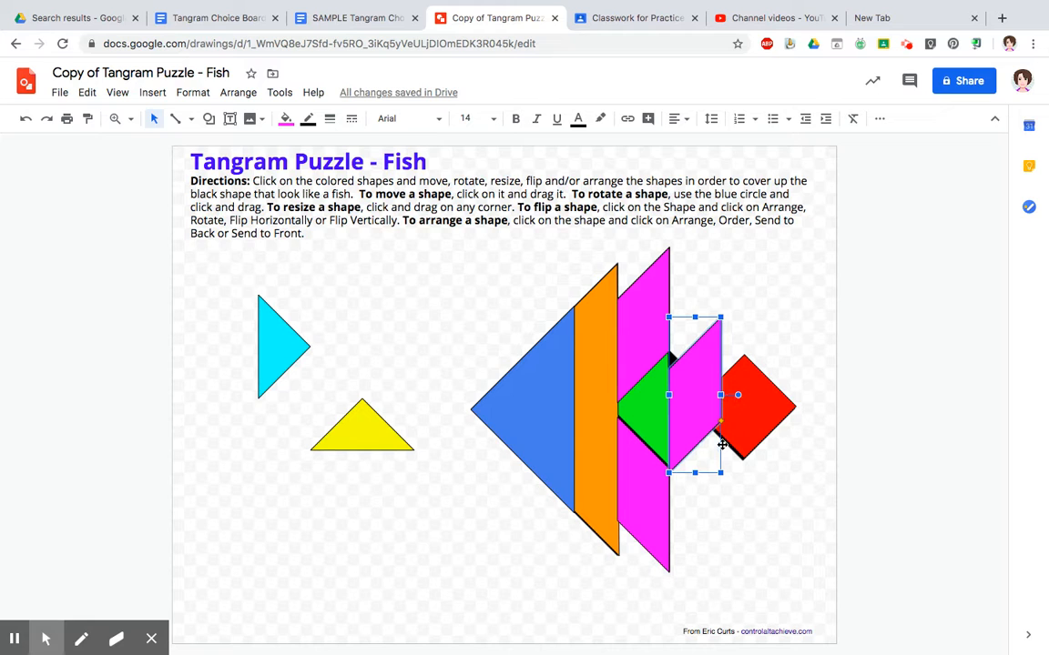
left_click_drag(719, 394, 699, 394)
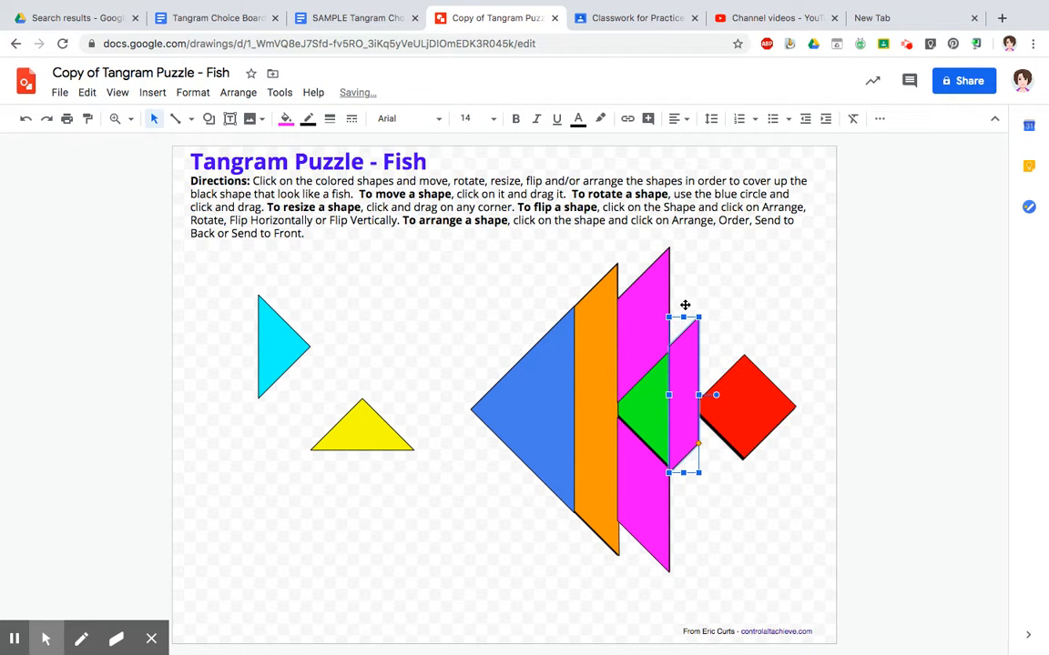
left_click_drag(684, 318, 685, 381)
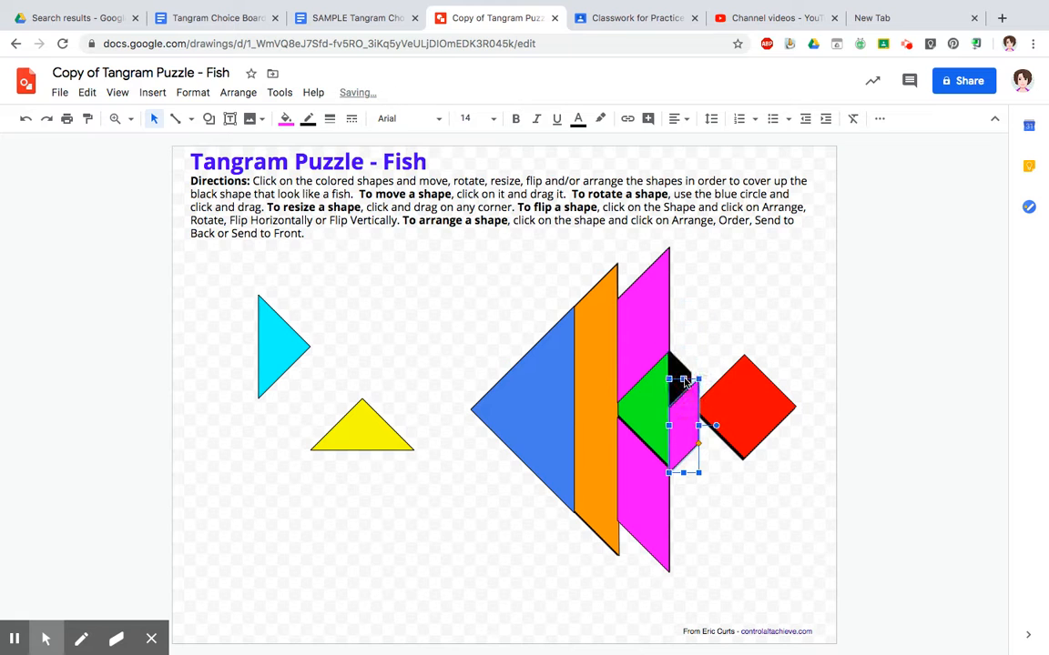
left_click(692, 424)
mouse_move(691, 424)
left_mouse_down()
mouse_move(681, 420)
mouse_move(684, 443)
left_mouse_up()
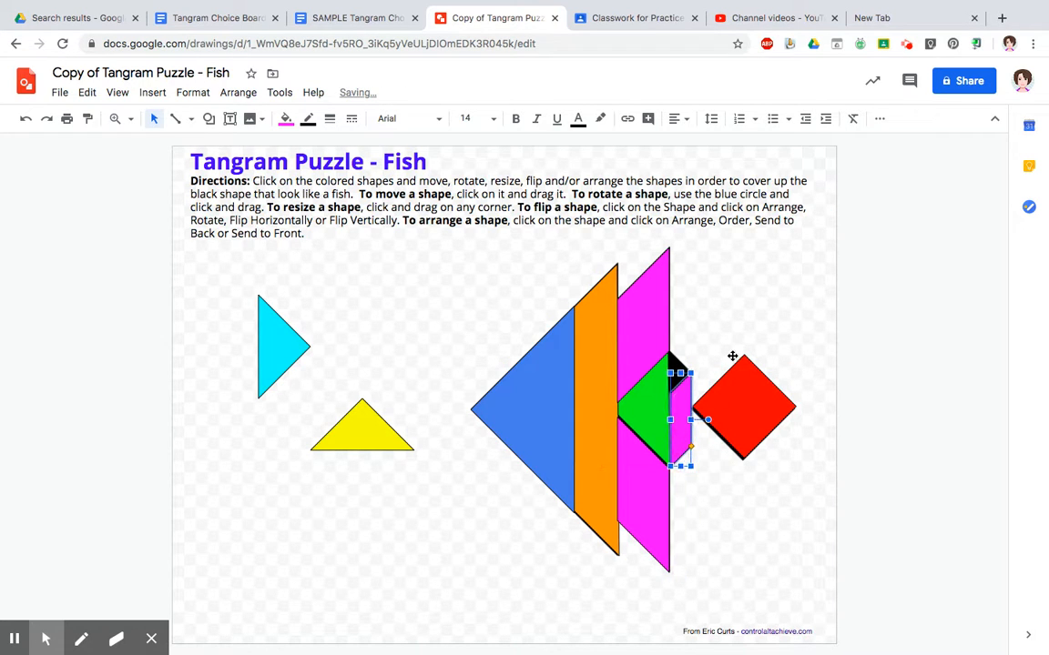
left_click(744, 328)
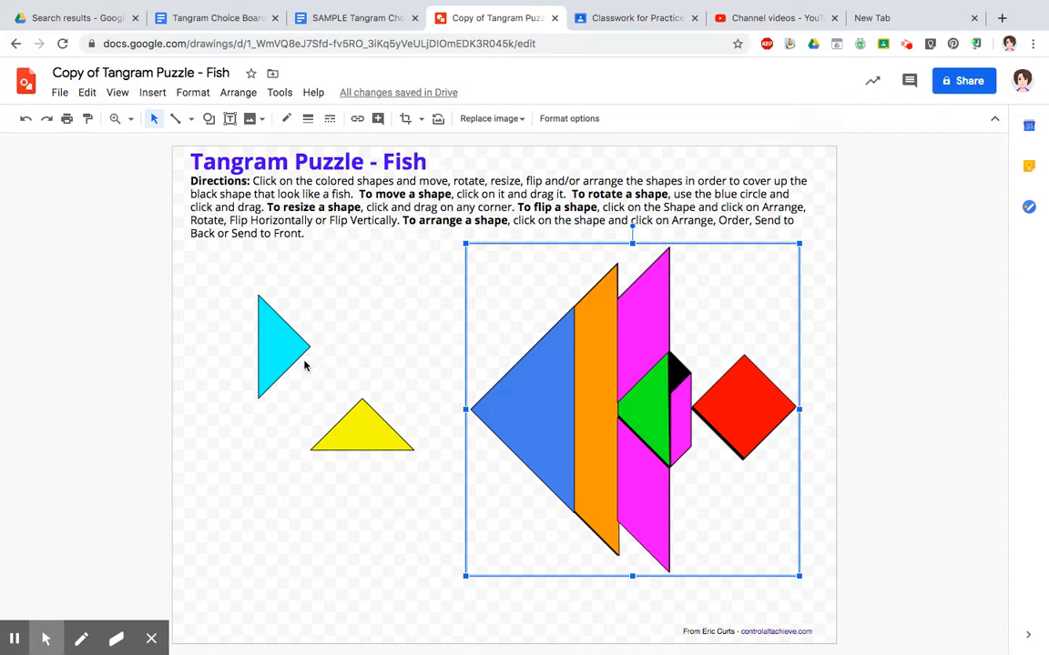
- Move the cyan triangle onto the fish above the green triangle and shrink it to fit the small black corner
left_click_drag(287, 339, 698, 367)
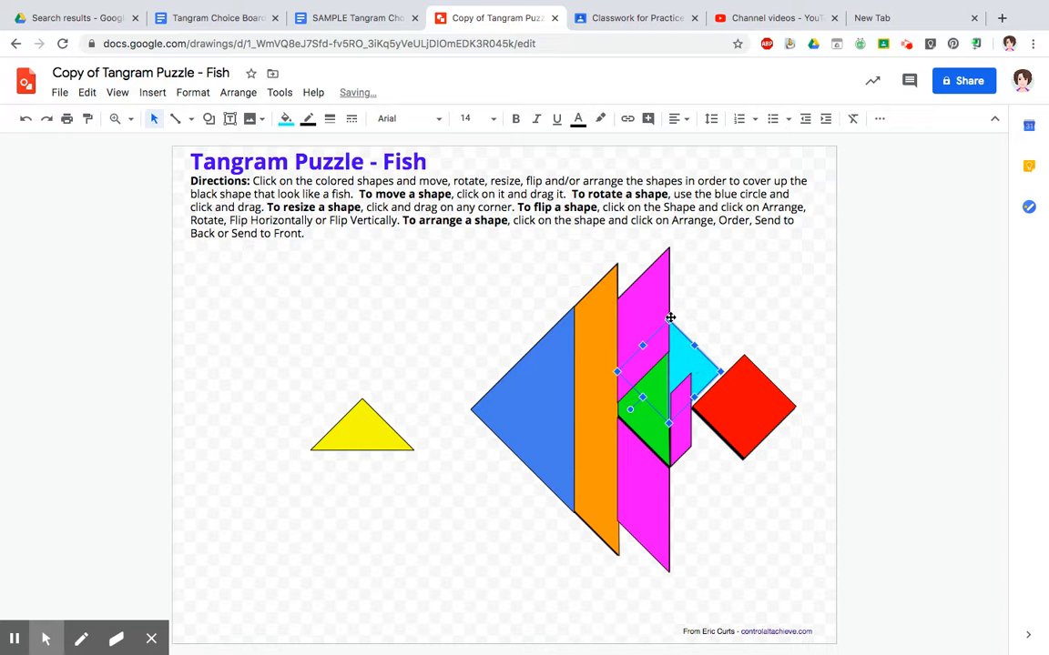
left_click_drag(670, 321, 673, 362)
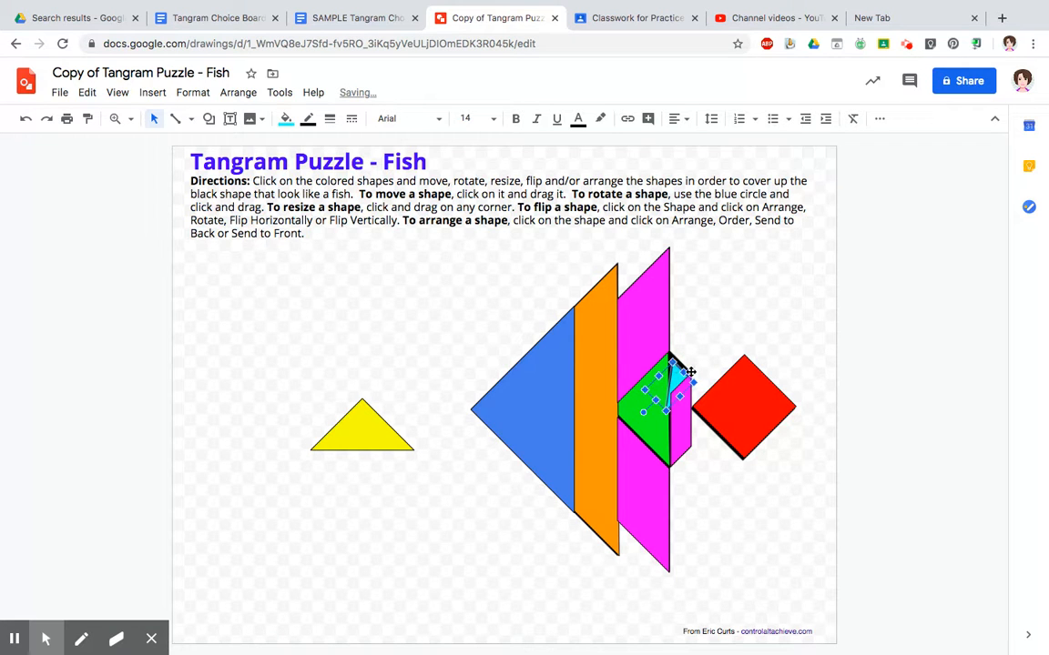
left_click_drag(642, 414, 649, 419)
- Nudge the small cyan triangle into place so it covers the black corner beside the green triangle
left_click_drag(681, 382, 681, 381)
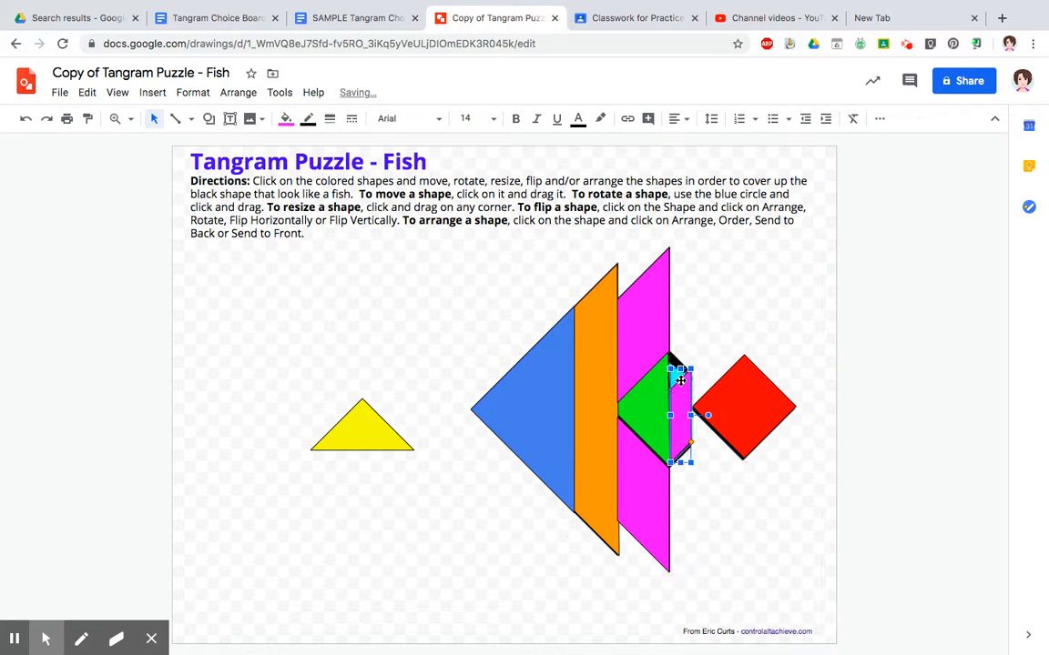
left_click(26, 125)
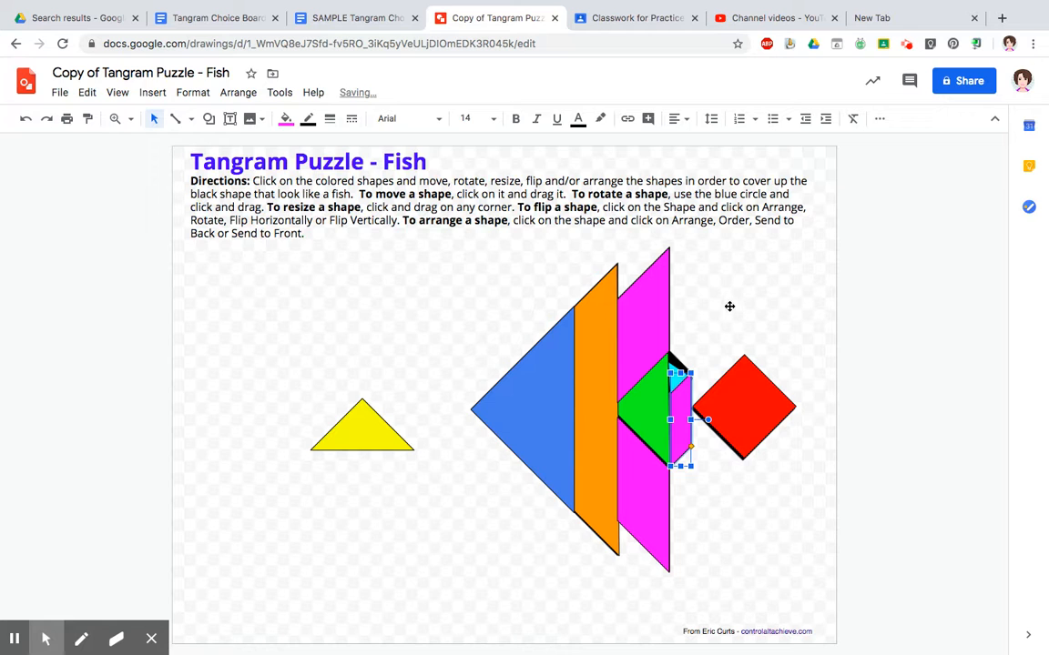
left_click(685, 362)
left_click(679, 369)
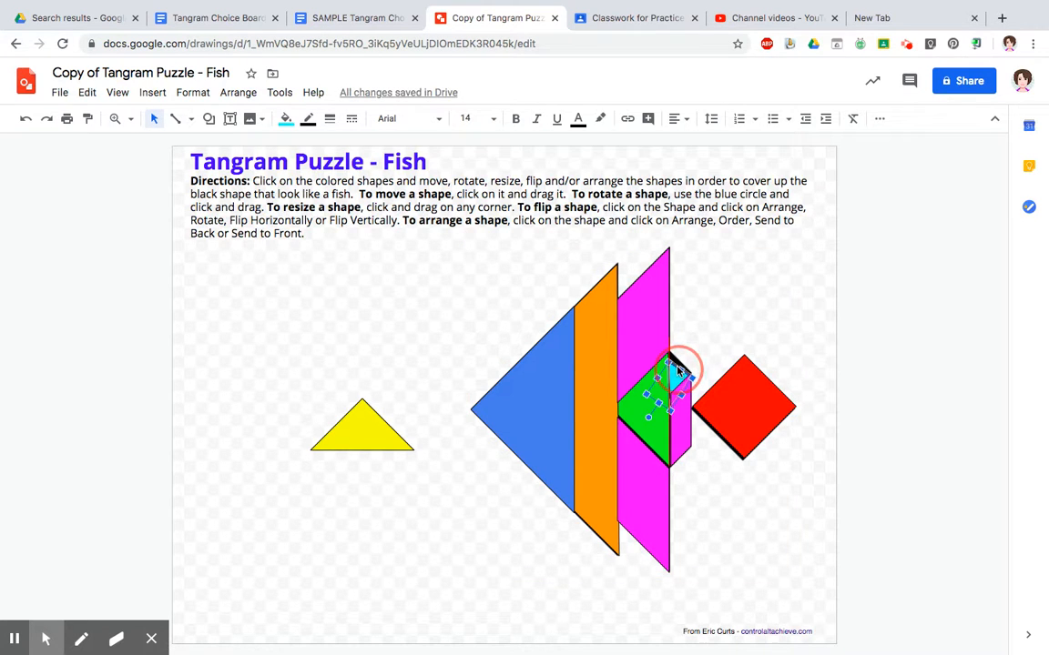
left_click(646, 410)
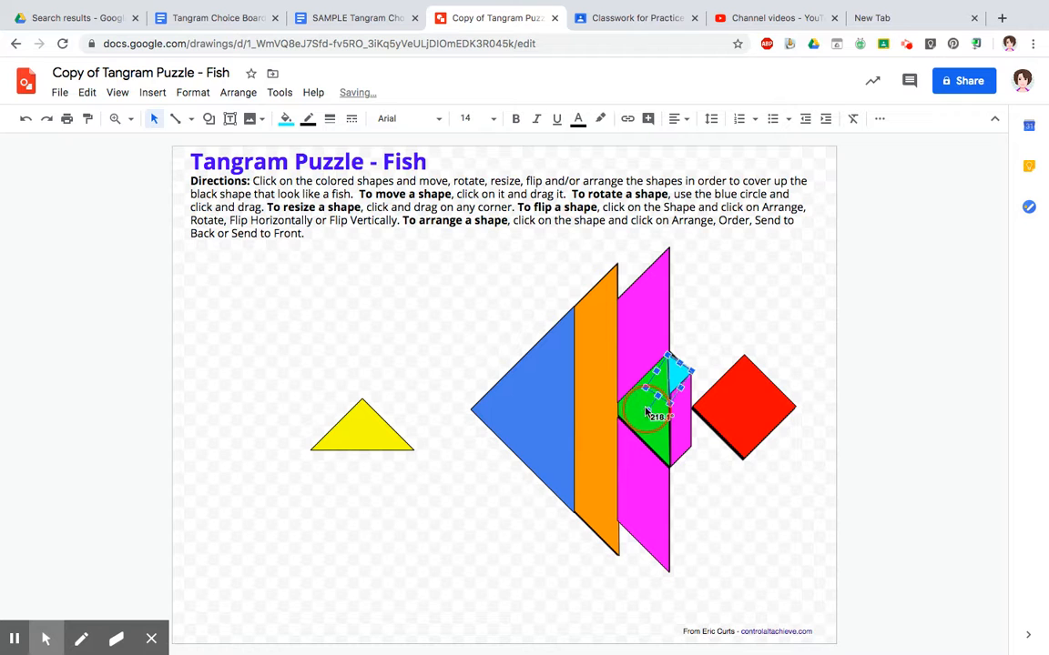
left_click(730, 336)
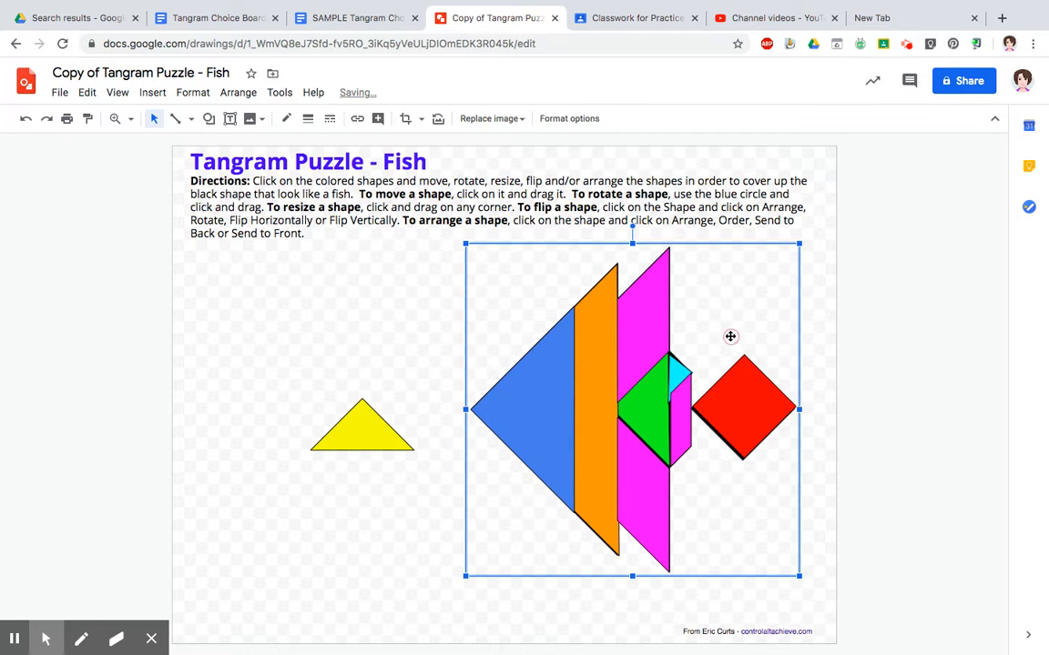
left_click(893, 362)
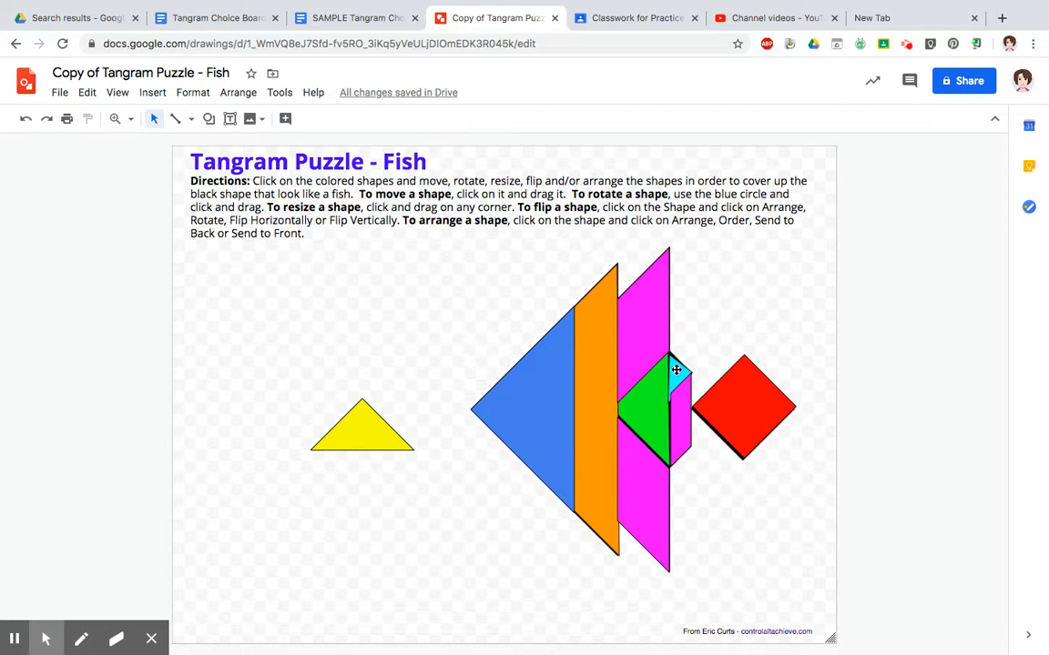
left_click_drag(676, 371, 683, 371)
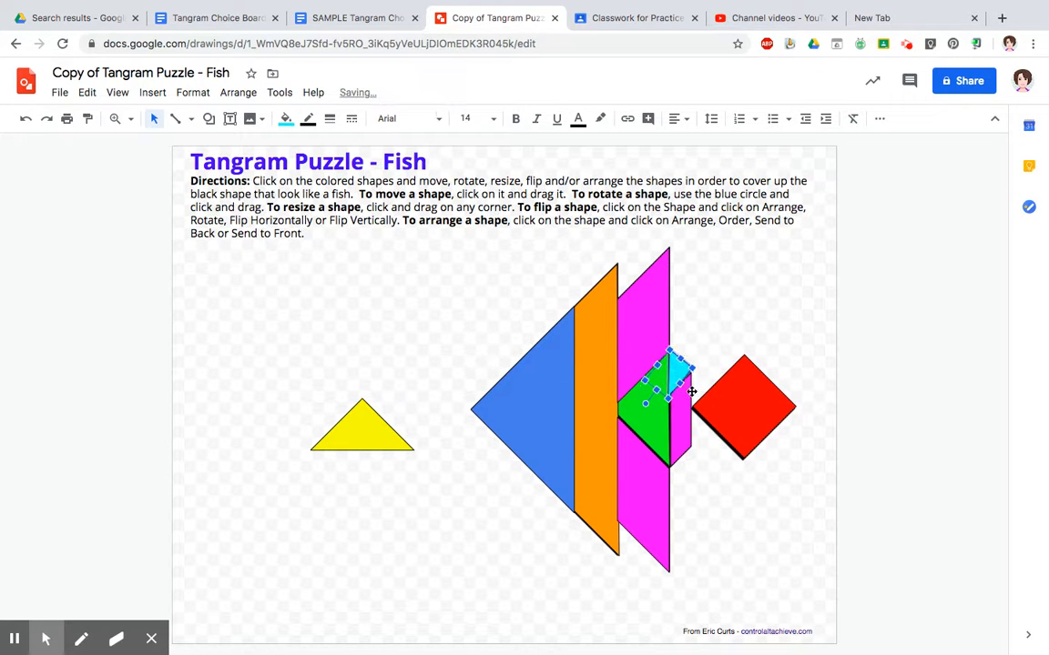
left_click(679, 434)
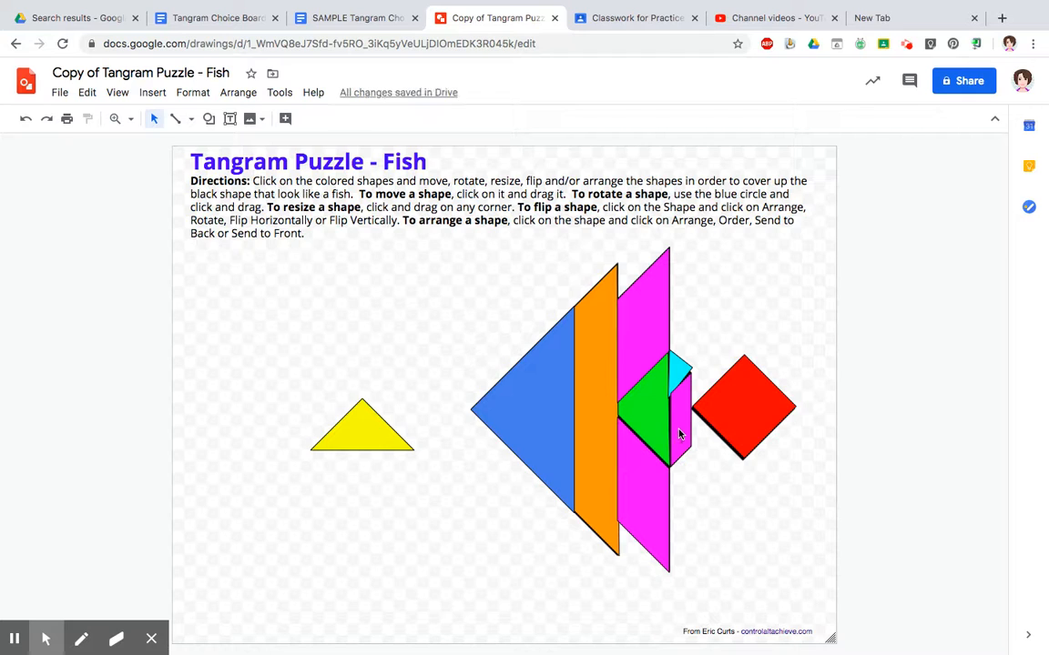